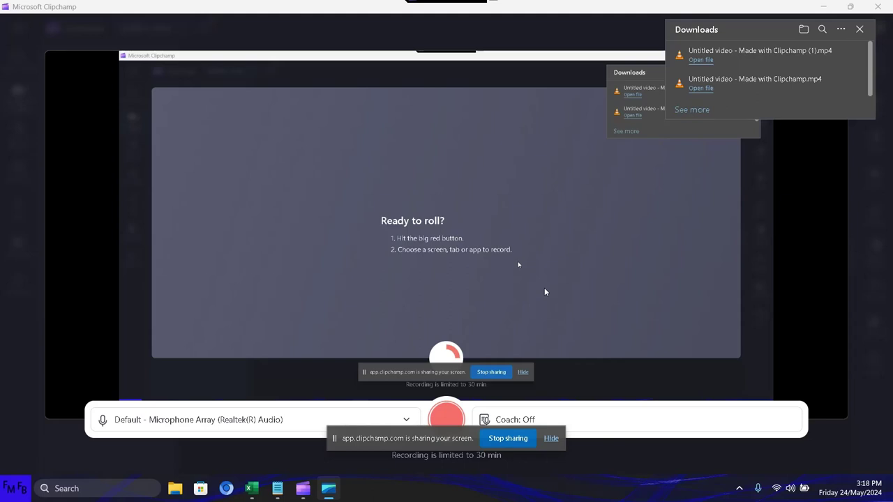
Step: Switch from Clipchamp to the empty untitled Notepad document
key("alt+Tab")
key("alt+Tab")
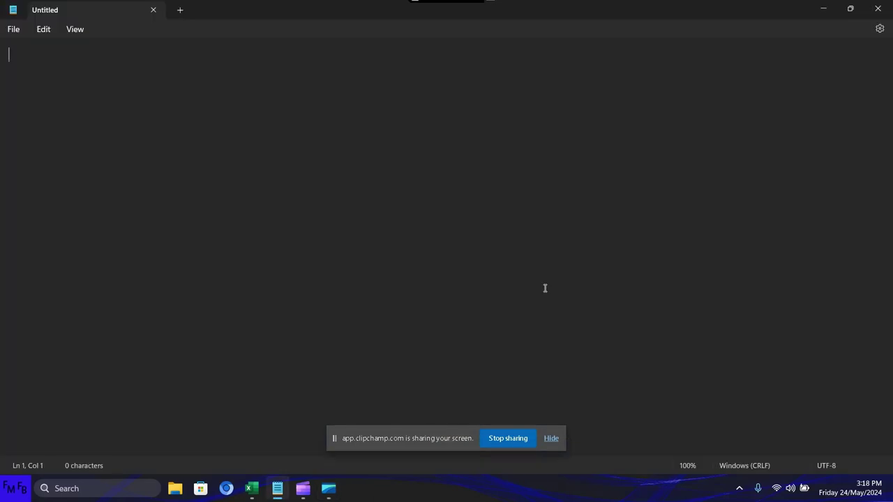
Step: Type the English intro caption on calculating a loan amount when paying x each month, and begin the Spanish
type("In t")
type("his video,")
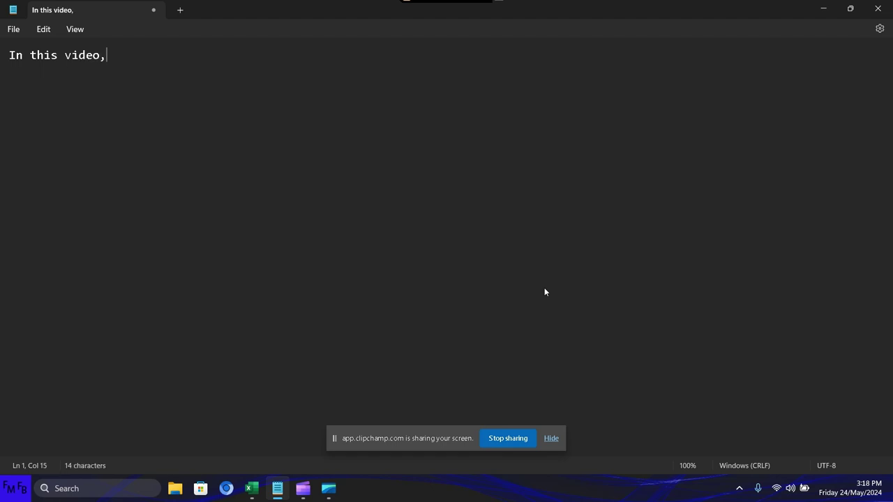
type(" I i")
key("BackSpace")
type("will sho")
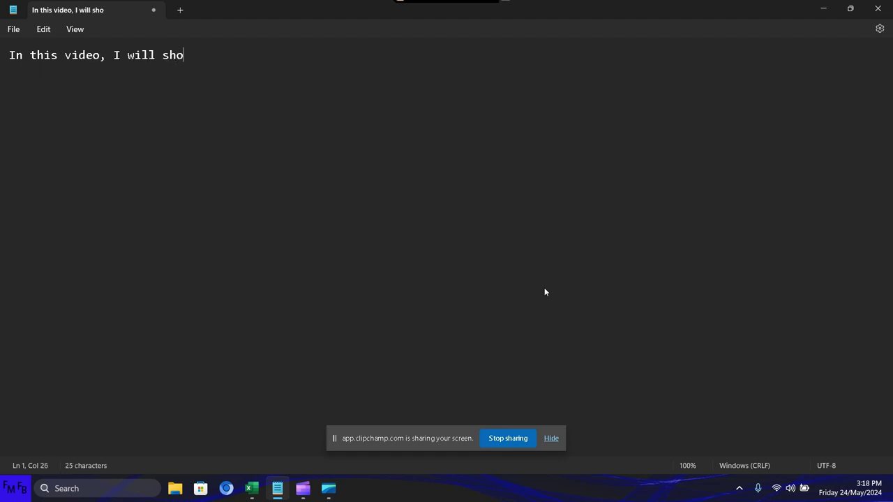
type("w you ")
type("how mu")
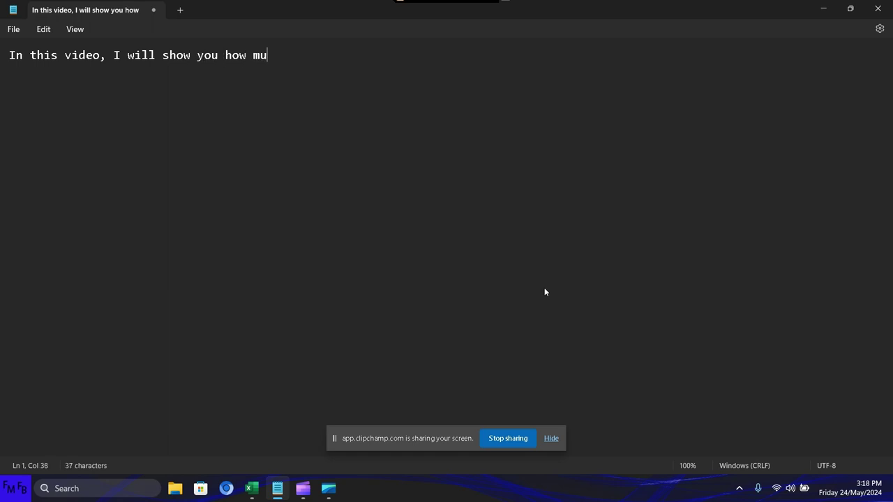
type("ch")
key("BackSpace")
key("BackSpace")
key("BackSpace")
key("BackSpace")
key("BackSpace")
type("to ")
type("calculate")
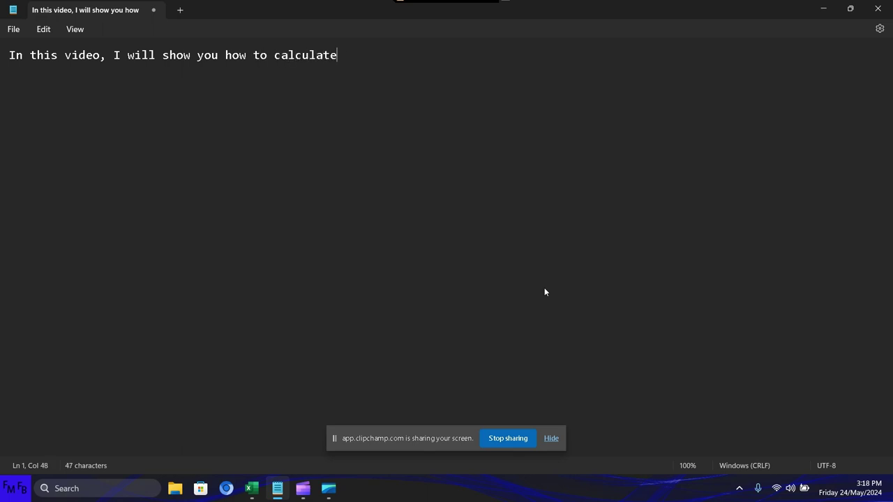
type(" how much ")
type("money ")
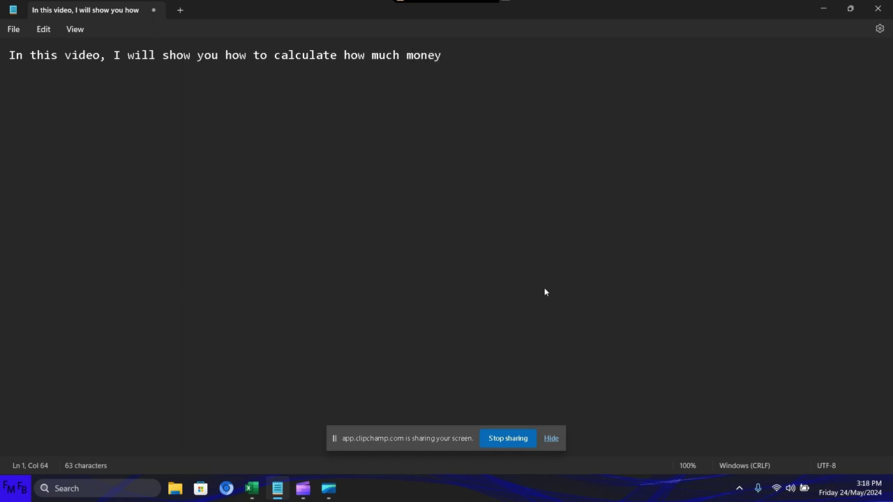
type("can you a")
type("sk for in a ")
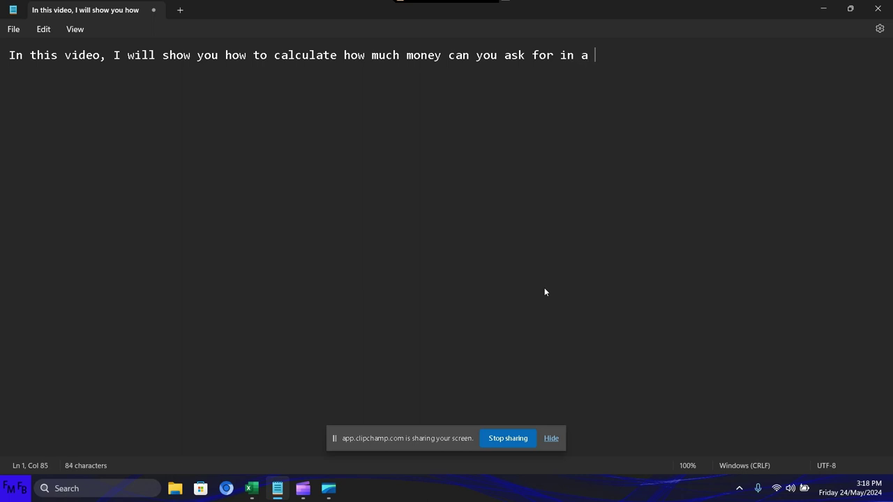
type("loan,")
type("if you c")
type("an a")
key("BackSpace")
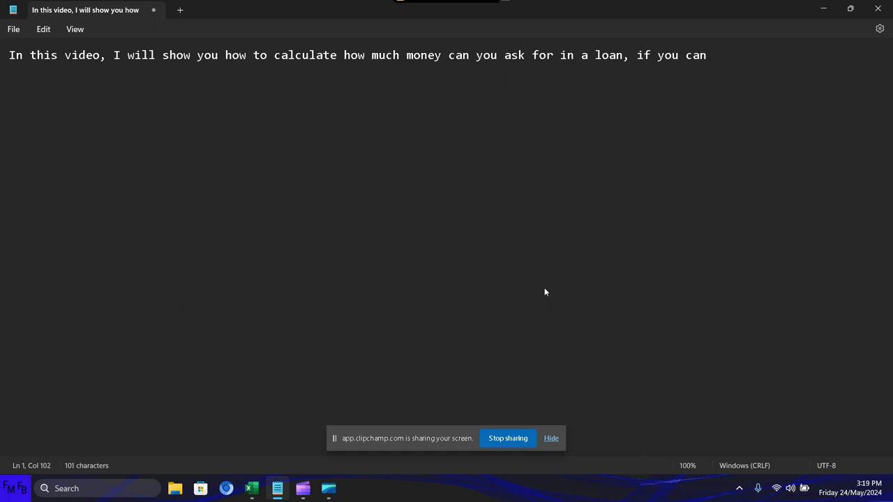
type("pay an")
type(" x amou")
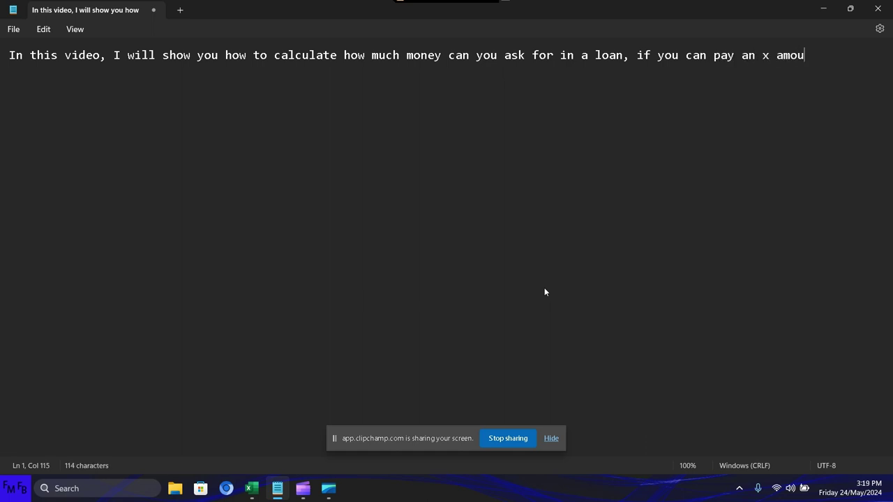
type("nt of mon")
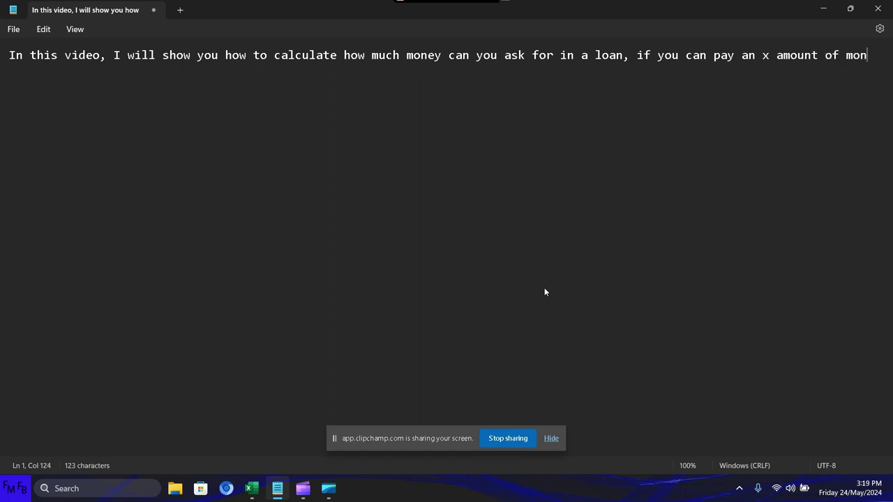
type("ey eacj")
key("BackSpace")
type("h month")
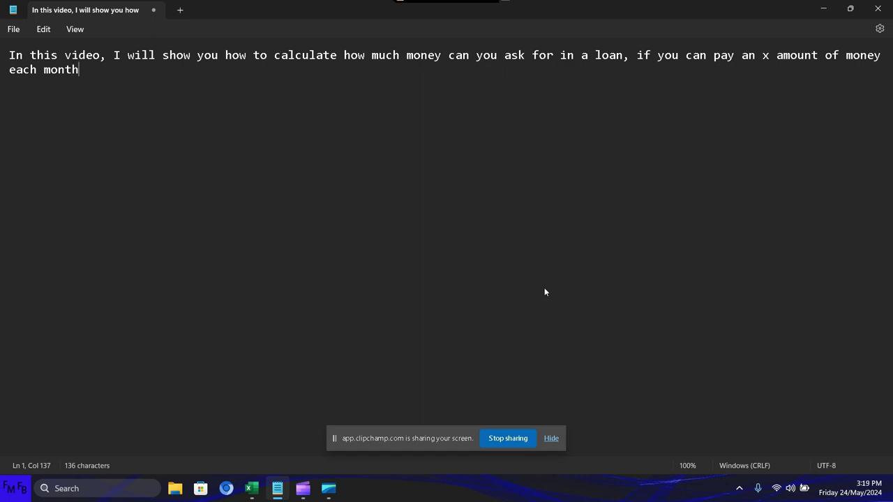
type("./E")
type("n este vide")
type("o, yo les m")
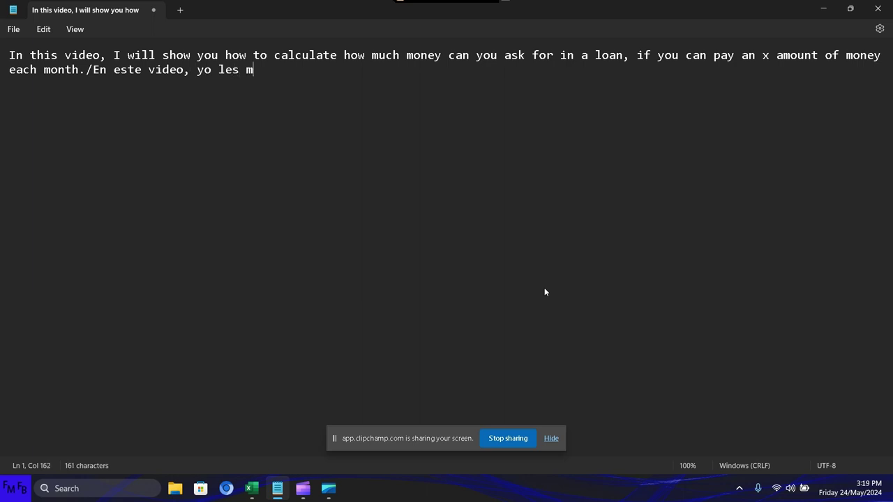
type("ostrar")
type("é com o")
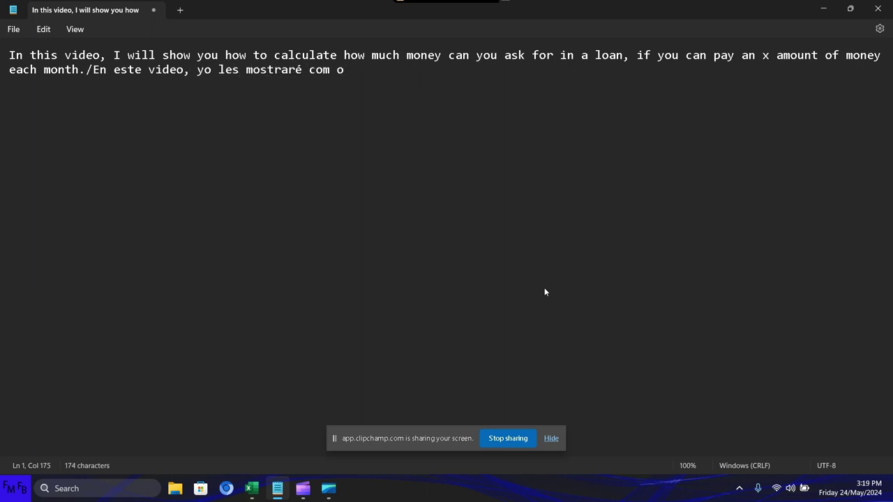
Step: Continue the Spanish caption through 'si uno puede pagar una x cantidad cada mes.'
key("BackSpace")
type("o ")
type("calcular ")
type("cuanto din")
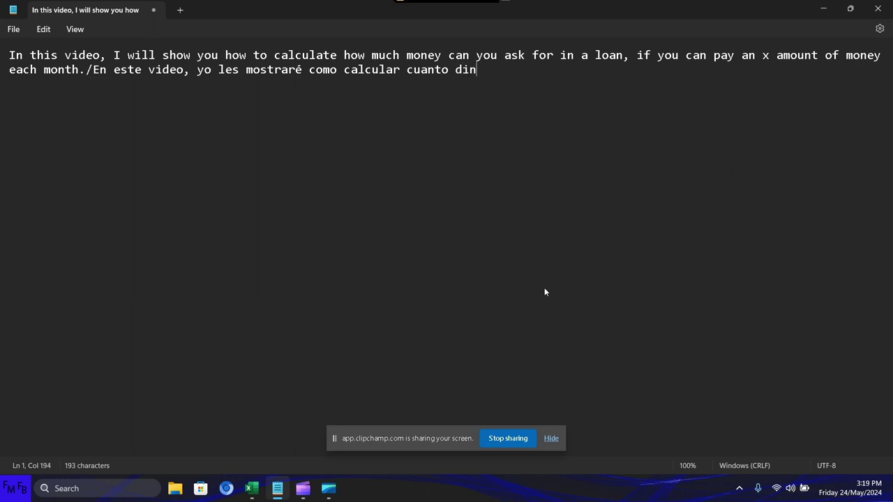
type("ero se ")
type("puede sol")
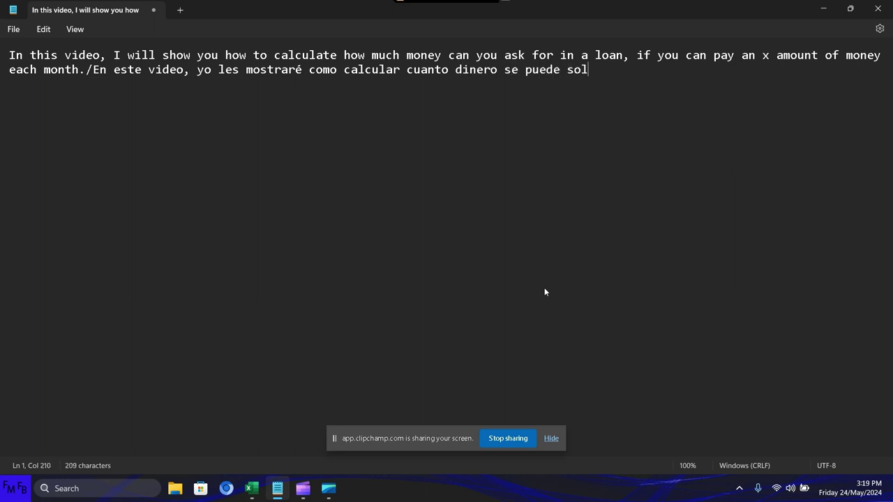
type("icitar en ")
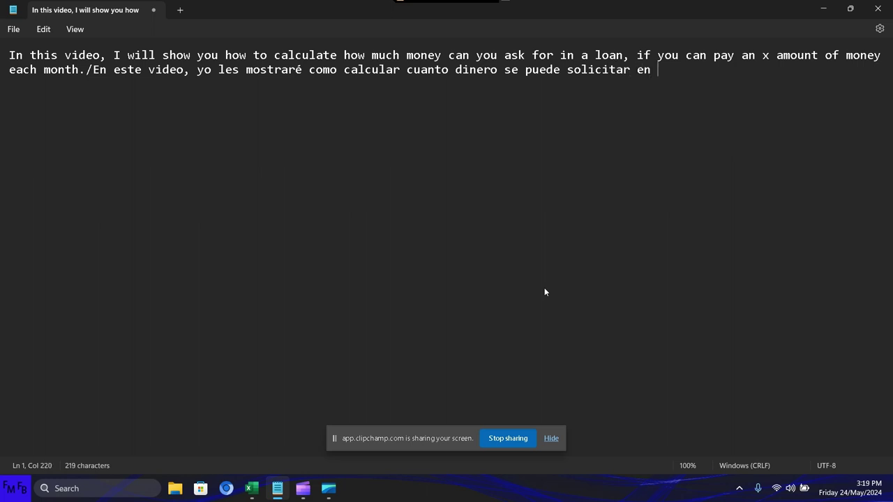
type("prestamo ")
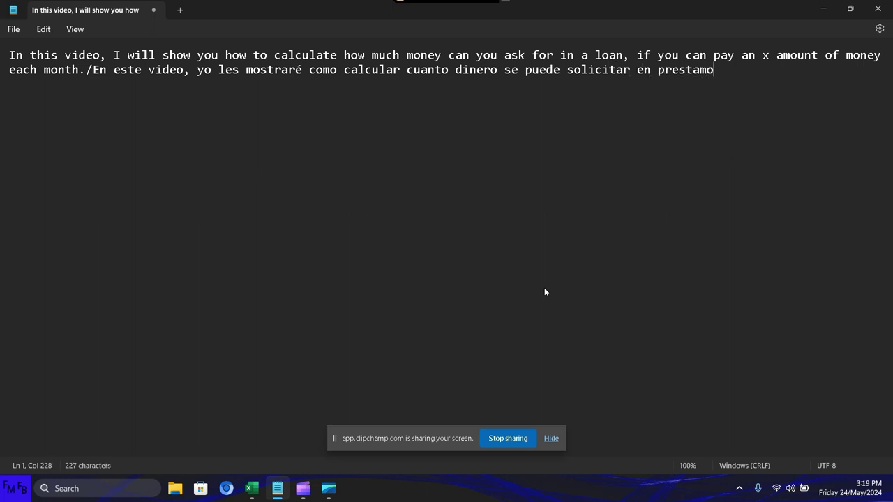
type("si ")
type("uno pued")
type("e pagar un")
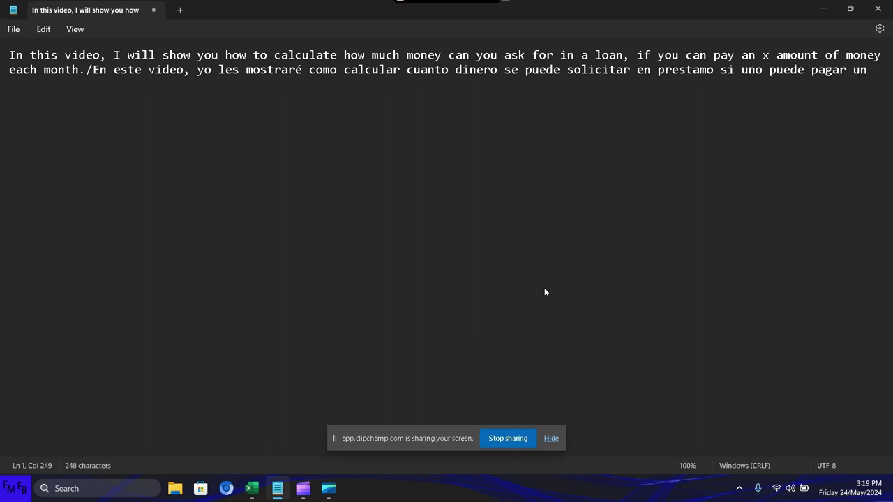
type("a x can")
type("tidad cada")
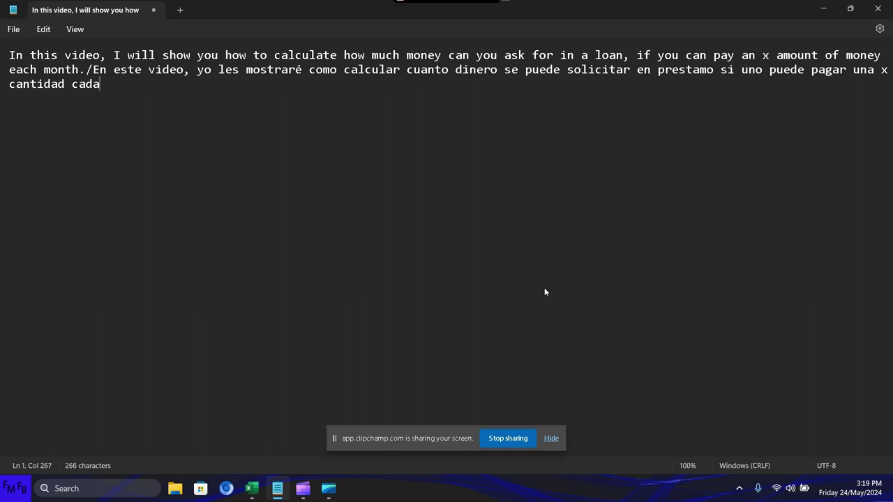
type(" mes")
type(".")
Step: Bring the Excel loan workbook forward, show the Data tools, and dismiss the import-data tip
key("alt+Tab")
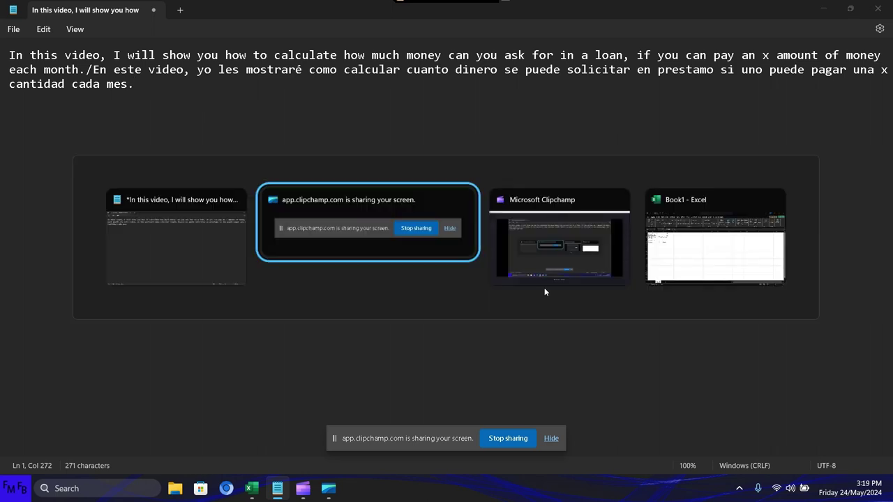
key("alt+Tab")
key("alt+Tab")
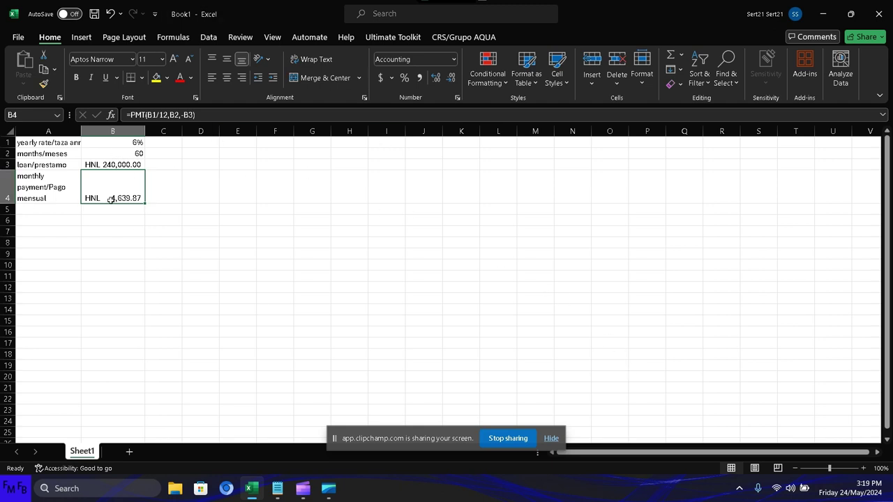
left_click(211, 38)
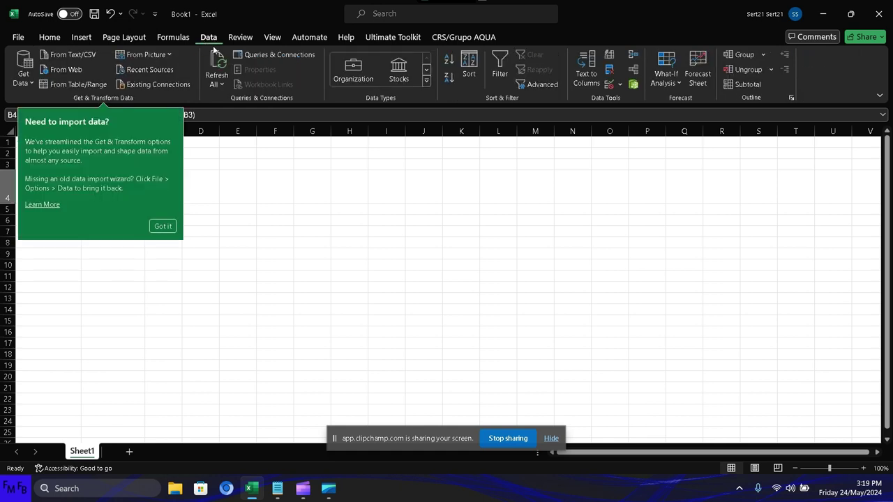
left_click(166, 226)
Step: Set up Goal Seek to bring payment cell B4 to 4800 by changing loan cell B3
left_click(674, 85)
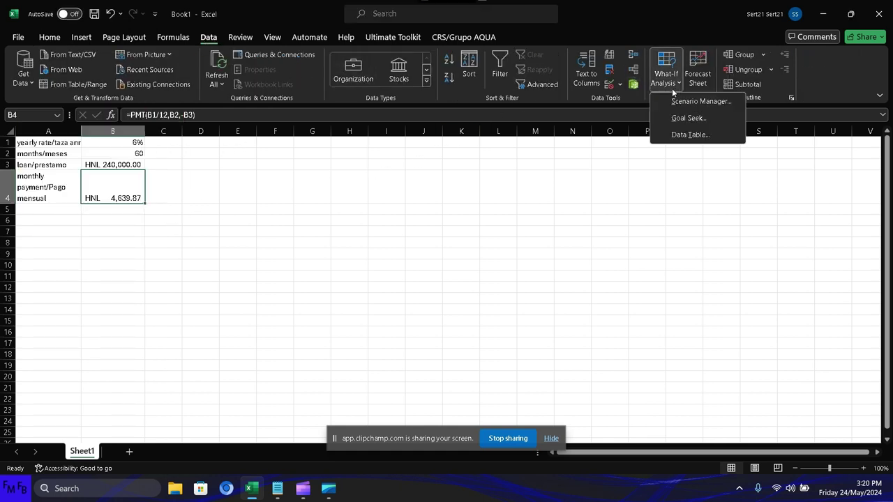
left_click(669, 119)
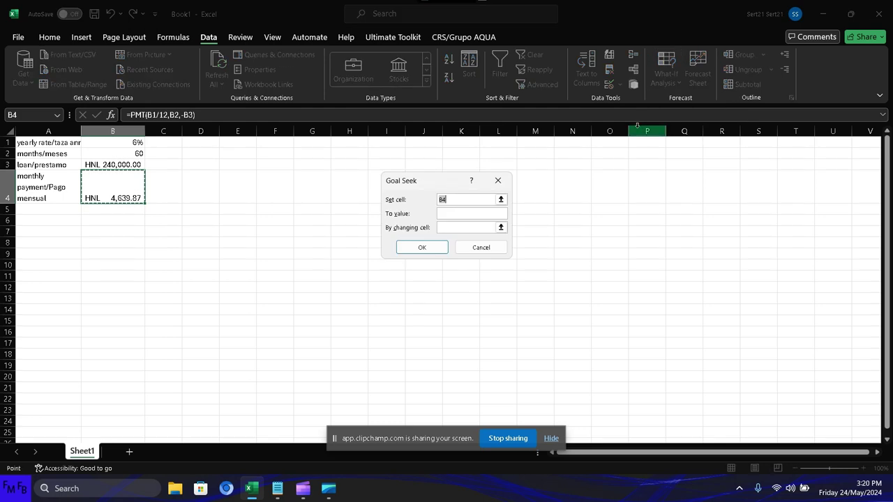
key("BackSpace")
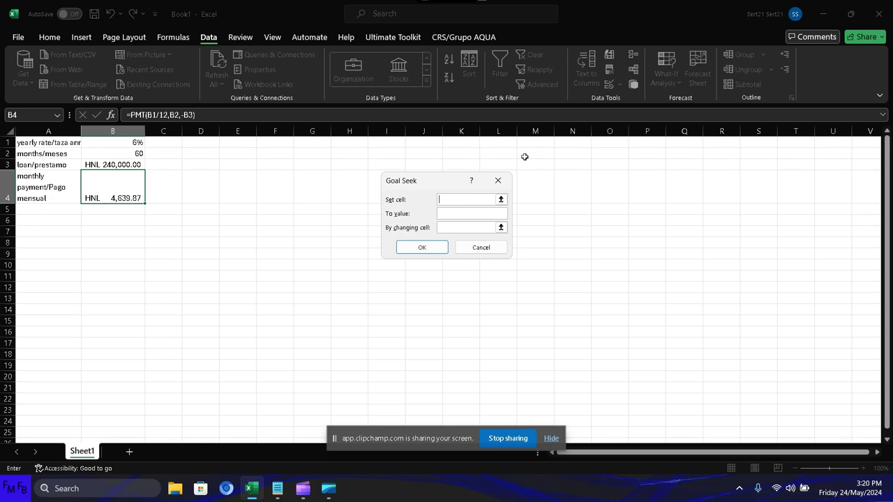
left_click(134, 184)
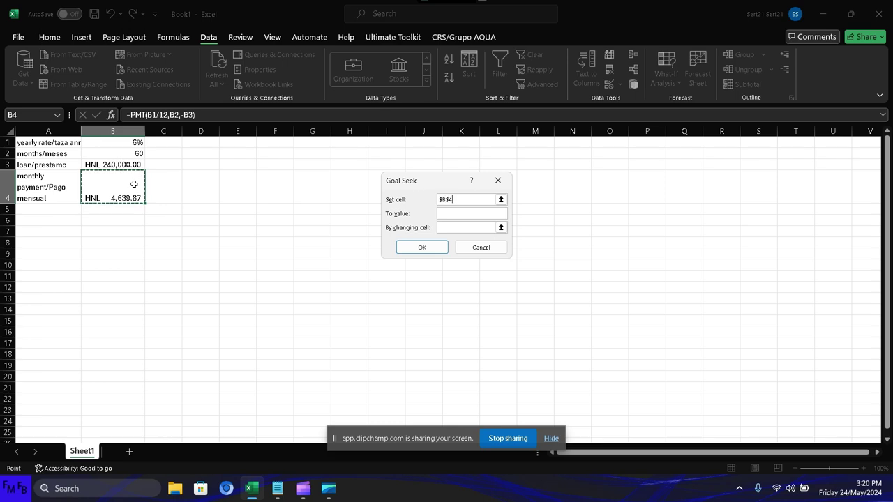
left_click(450, 214)
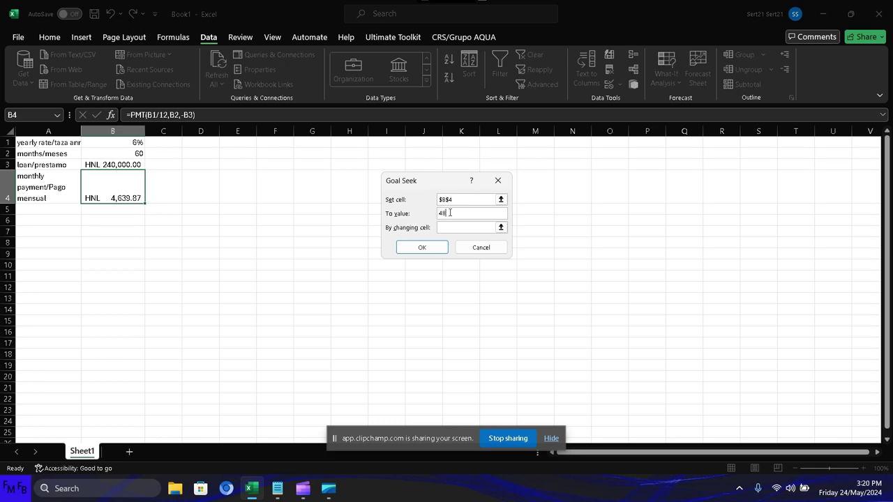
type("00")
left_click(449, 226)
left_click(119, 165)
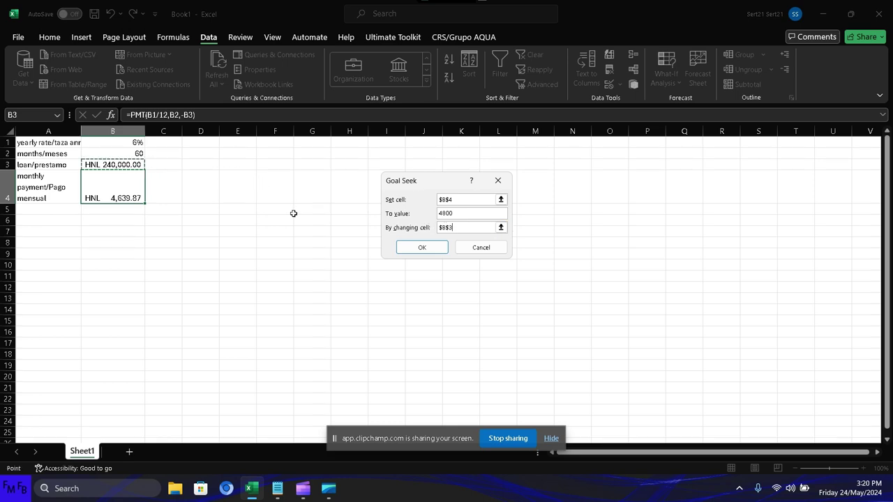
Step: Start a new caption line: 'The first cell is the cell we will be changing, the second'
key("alt+Tab")
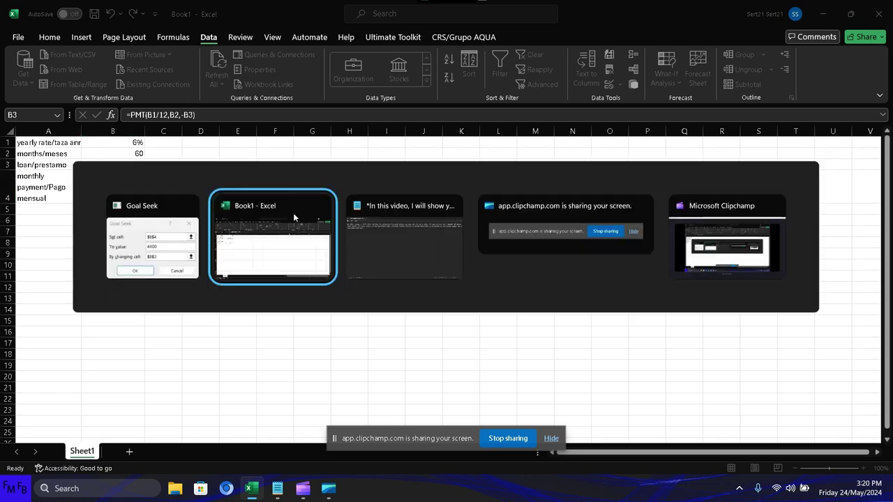
key("alt+Tab")
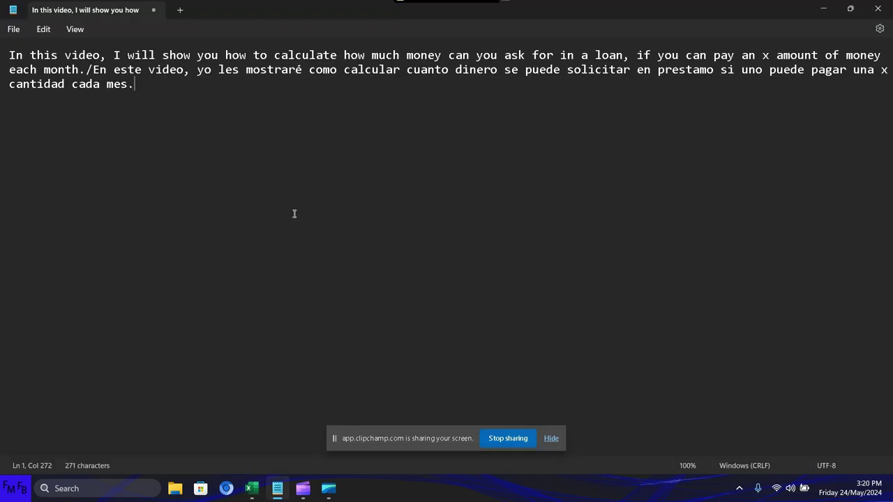
key("Return")
type("The fi")
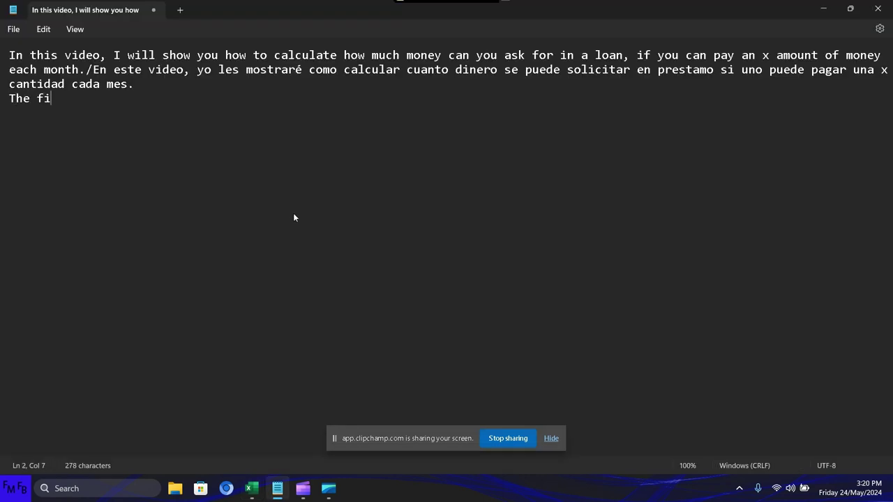
type("rst cell")
key("alt+Tab")
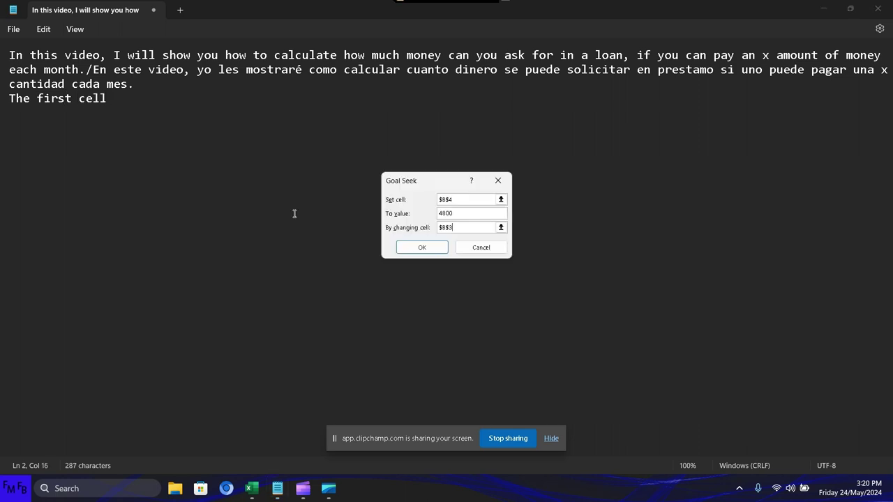
key("alt+Tab")
type("i")
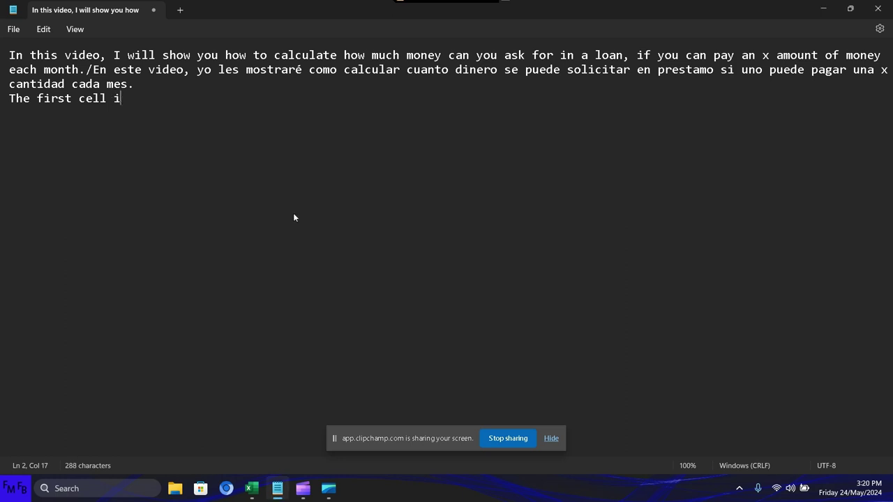
type("s the cell ")
type("we will be")
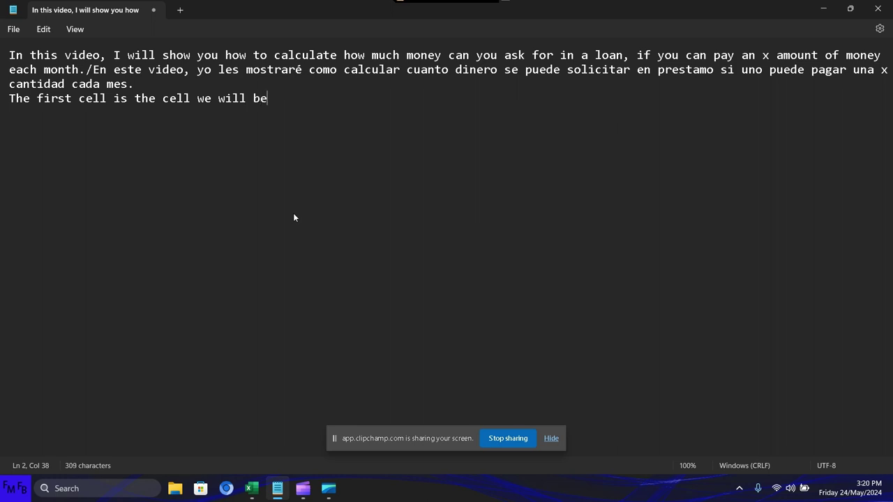
type(" changing")
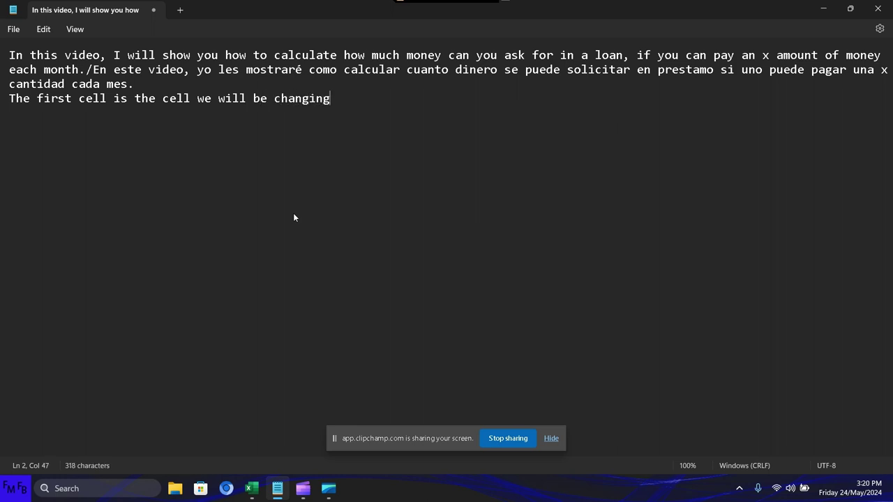
type(", the ")
type("second")
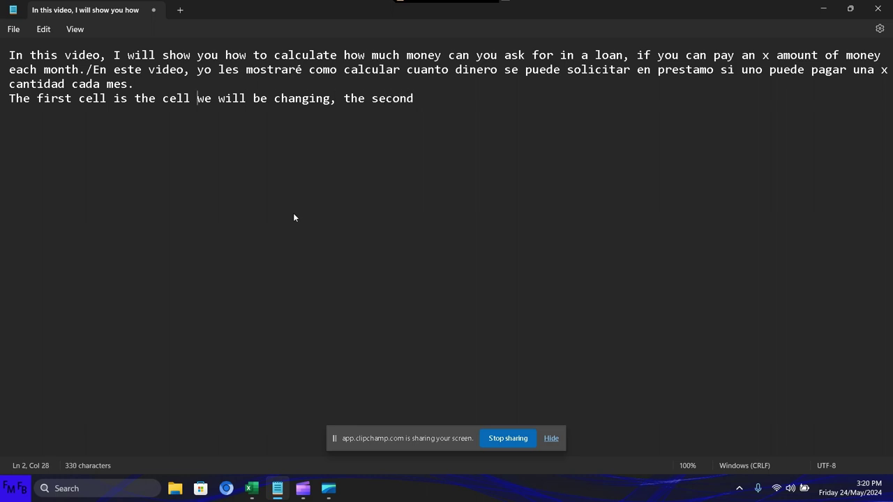
Step: Replace 'cell' with 'parameter' and finish the English explanation of the remaining two parameters
key("ctrl+shift+Left")
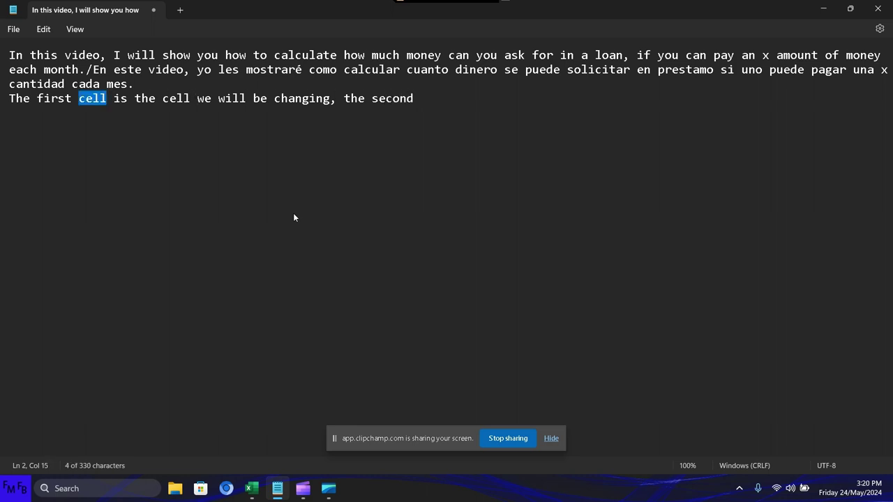
type("paramete")
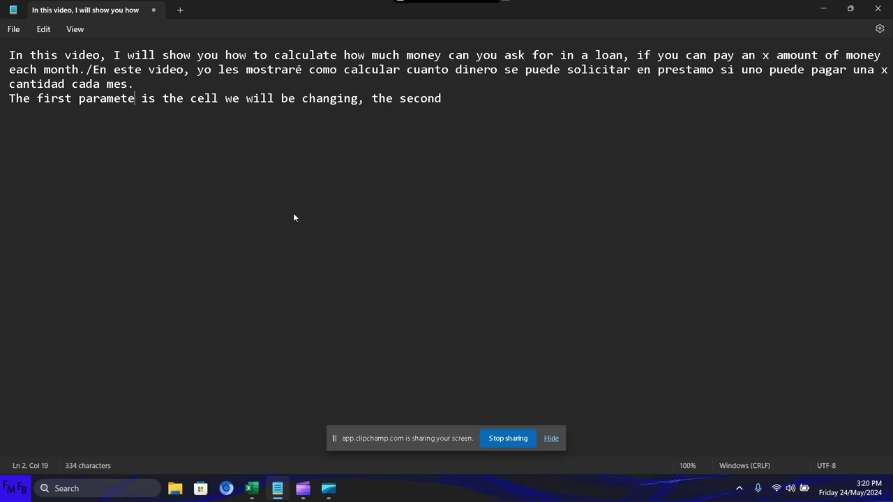
type("r")
key("ctrl+Right")
key("ctrl+Right")
key("ctrl+Right")
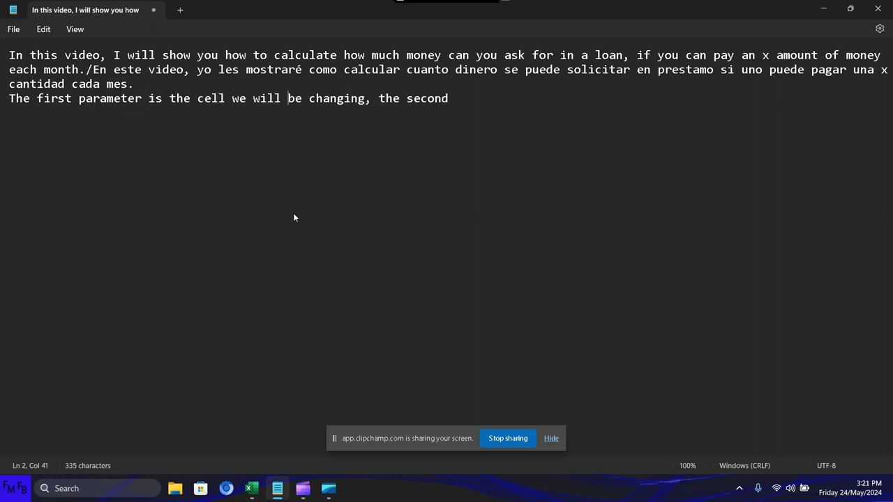
key("ctrl+Right")
key("ctrl+Right")
key("ctrl+Right")
type("pa")
type("rameter i")
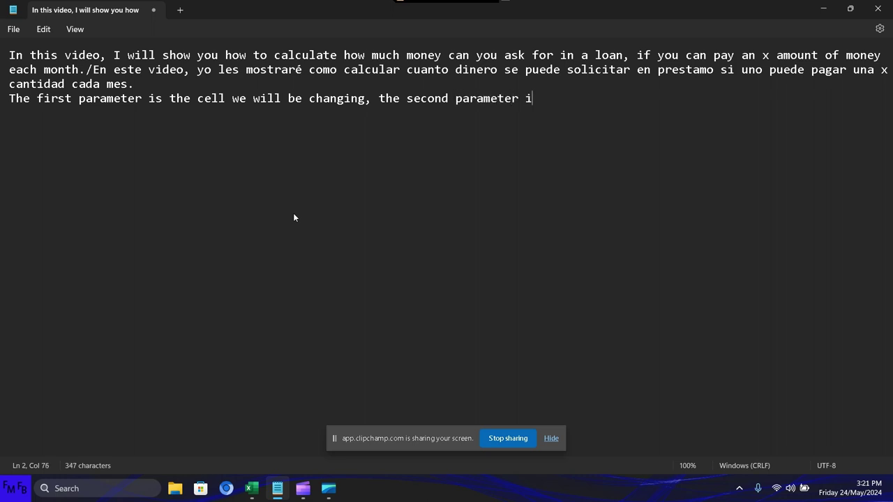
type("s the val")
type("ueto")
key("BackSpace")
key("BackSpace")
type("that")
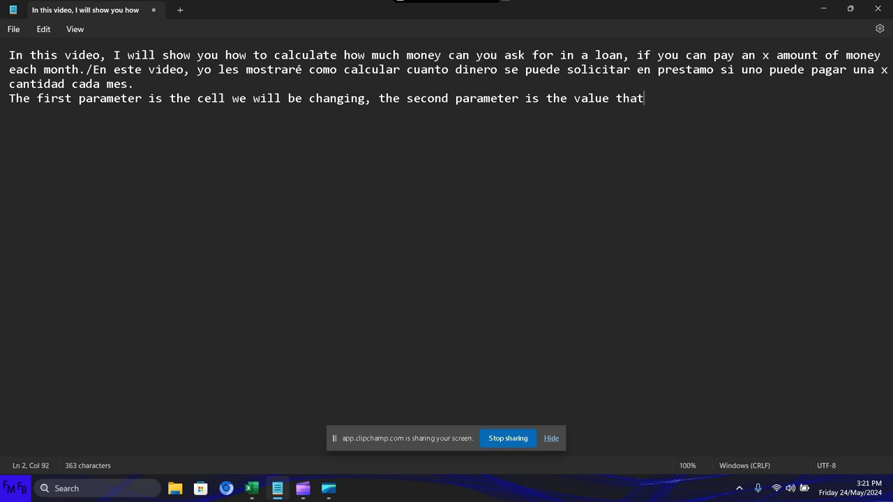
type(" we will ")
type("change it t")
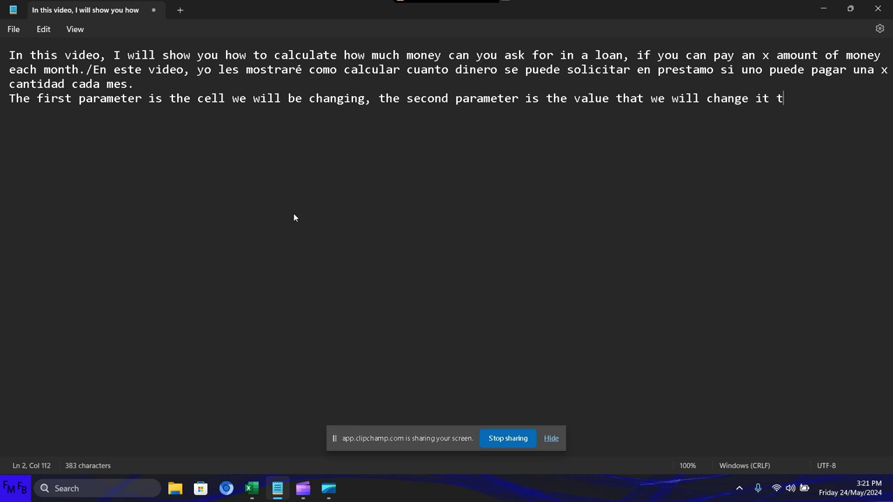
type("o, an")
type("d the last p")
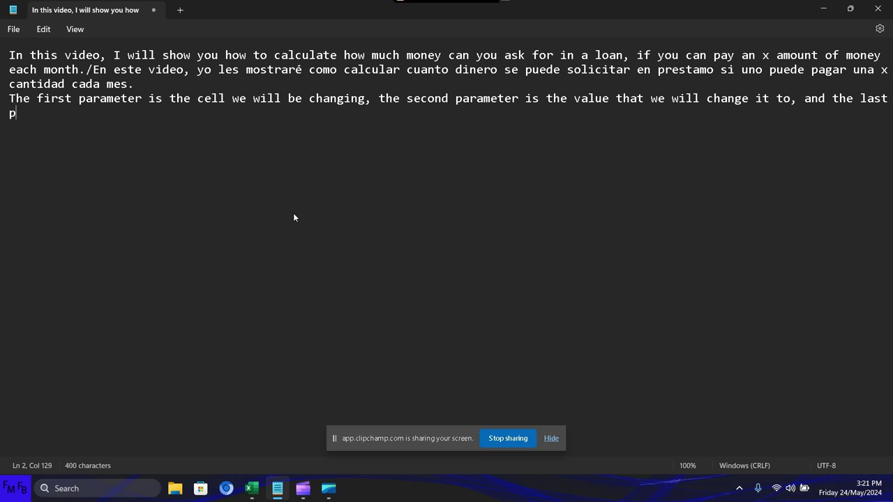
type("arameter i")
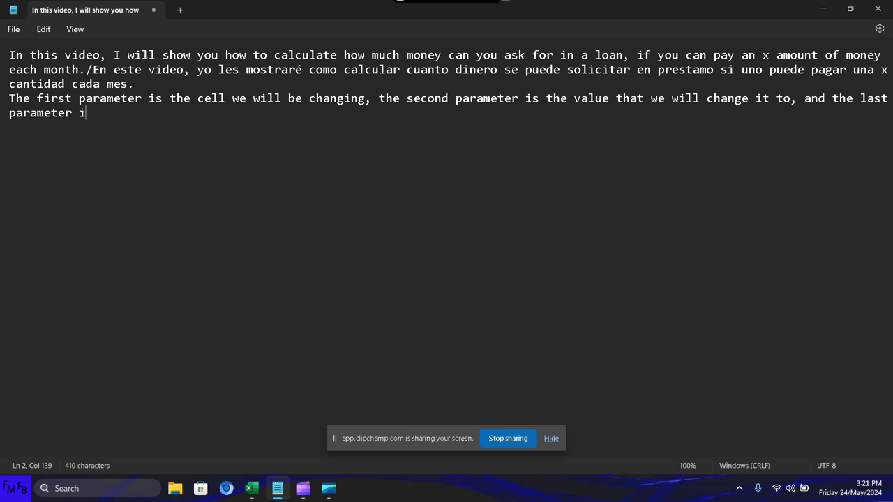
type("s the ")
type("val")
type("ue we wan")
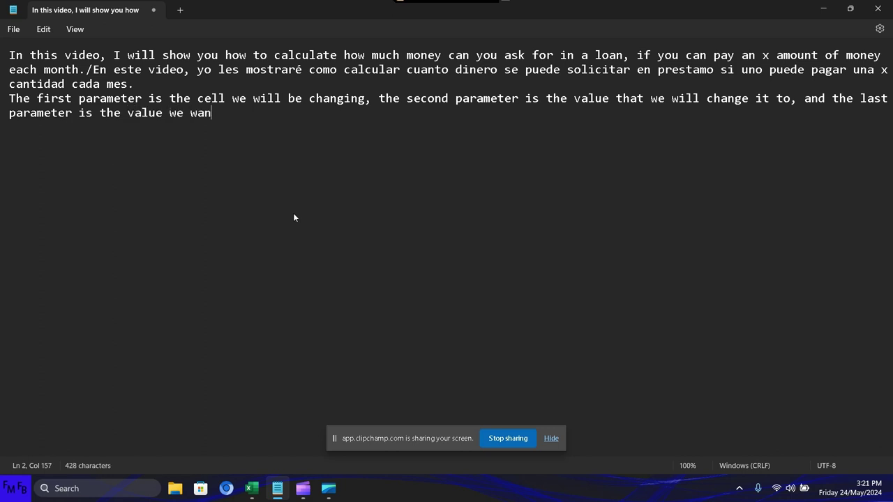
type("t to calc")
type("ulate")
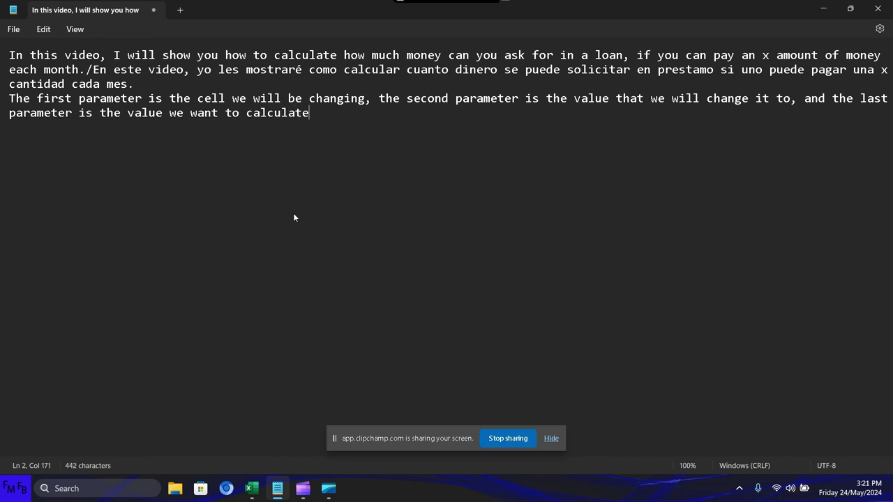
type("./")
type("El prim")
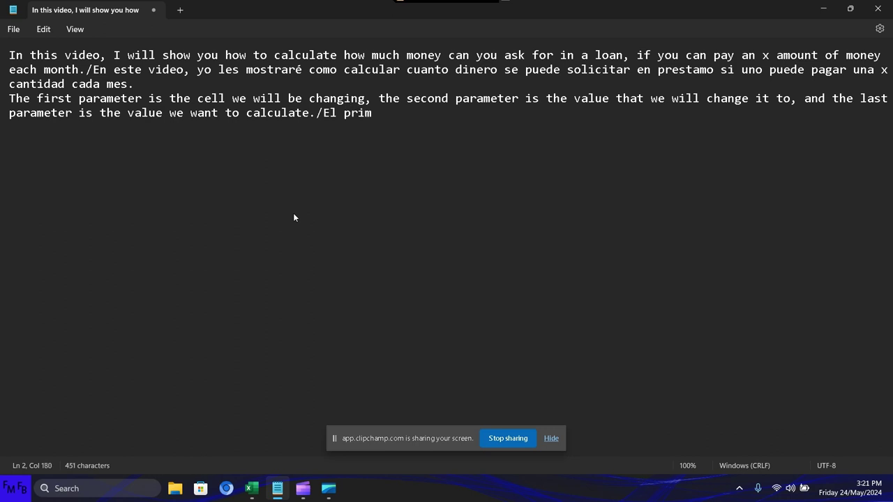
type("er parametr")
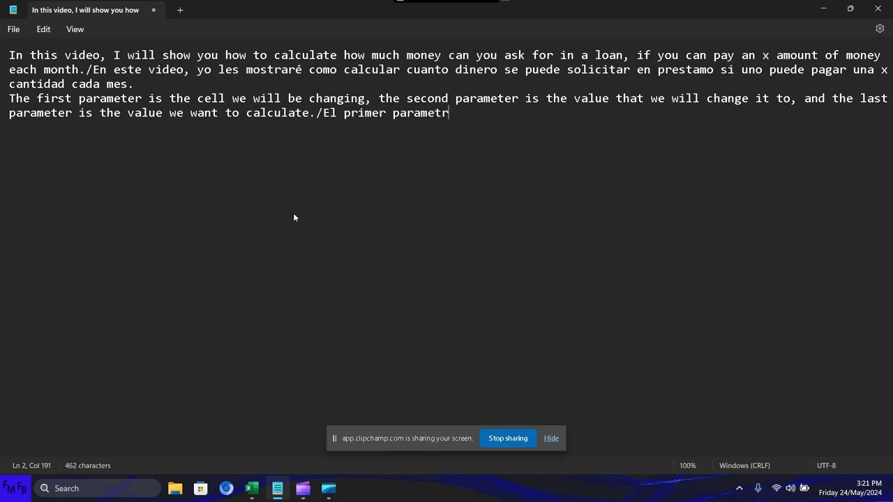
type("o es el p")
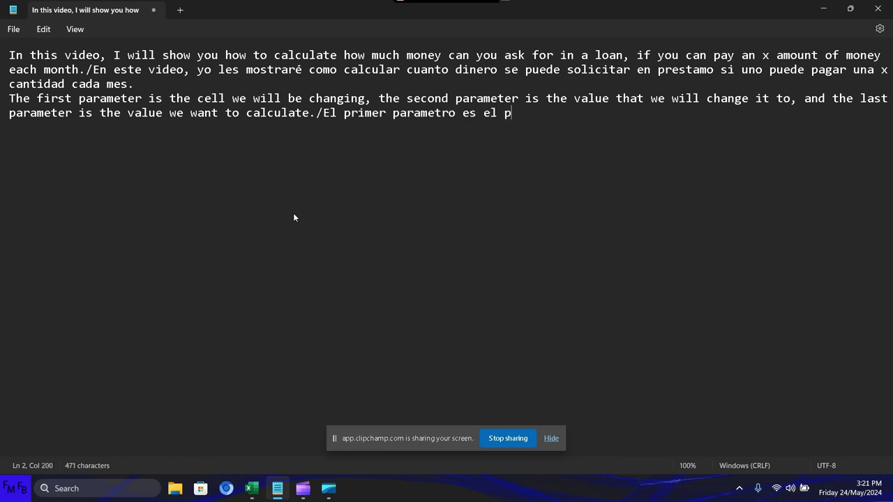
type("ara")
Step: Type the Spanish explanation of the parameters, ending 'el ultimo parametro es el valor que queremos calcular'
key("BackSpace")
key("BackSpace")
key("BackSpace")
key("BackSpace")
key("BackSpace")
type("valo")
type("r q")
type("ue vamos a ca")
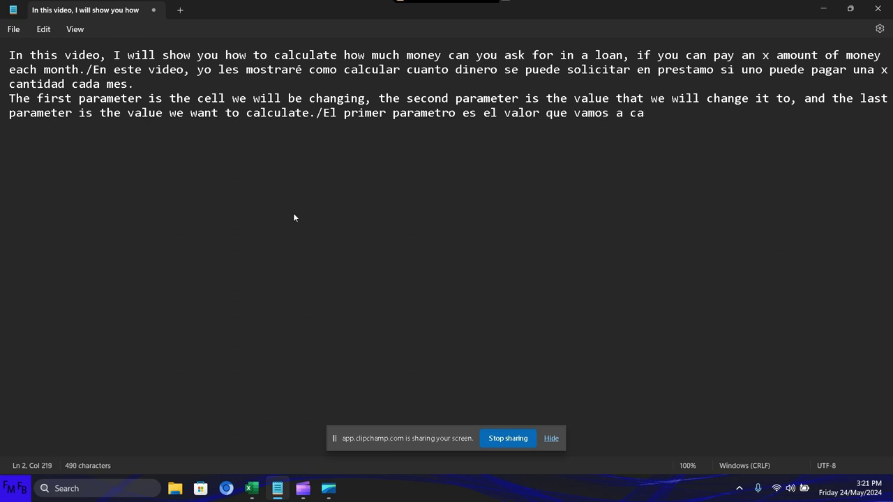
type("mbiar")
type(", el segund")
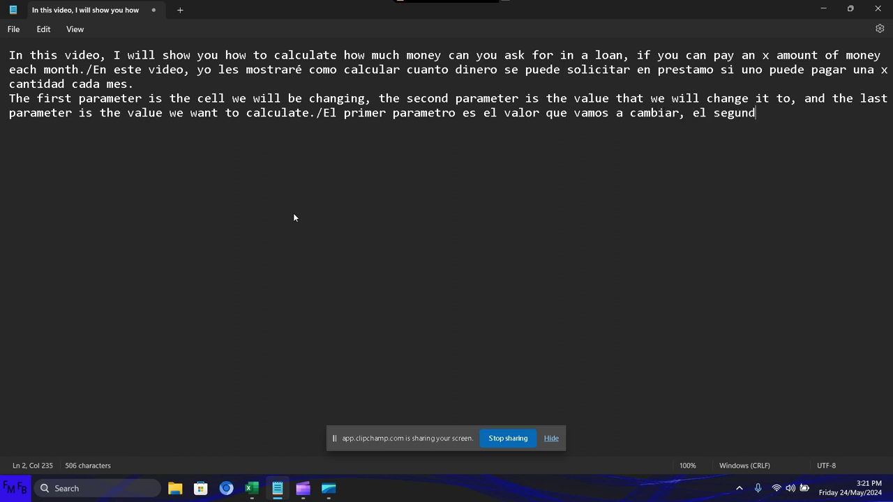
type("o paramet")
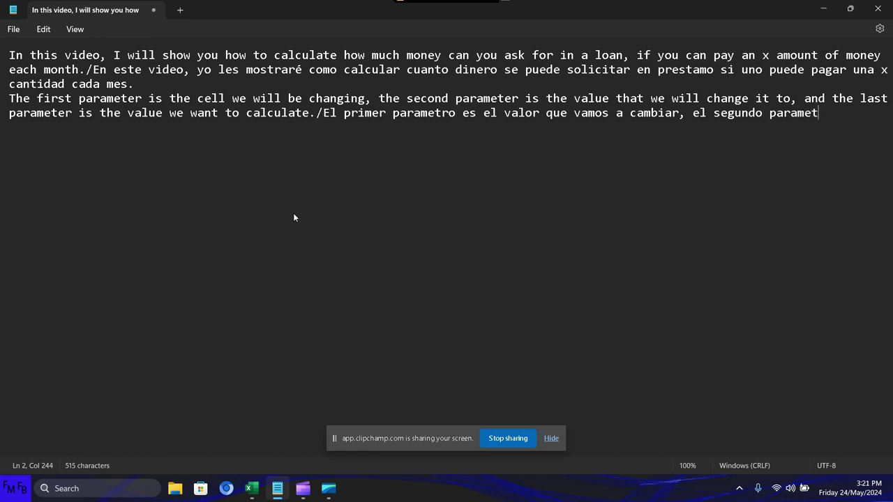
type("ro es el v")
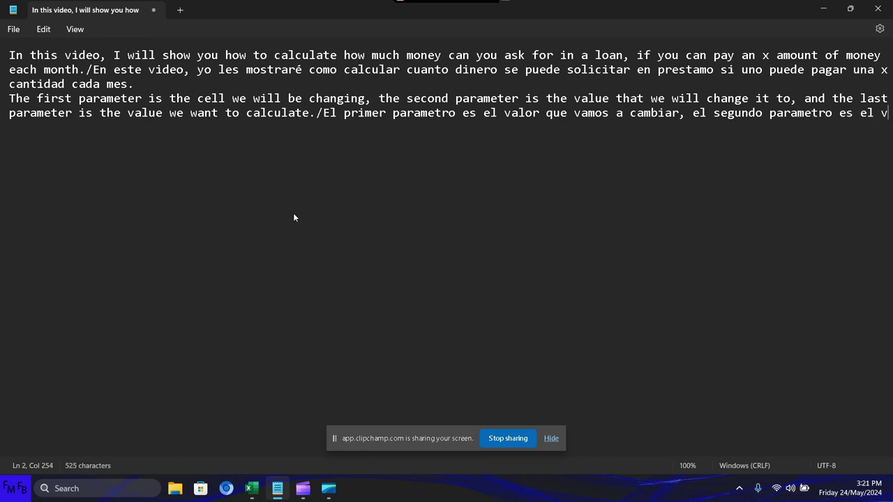
type("alor po")
type("r el cua")
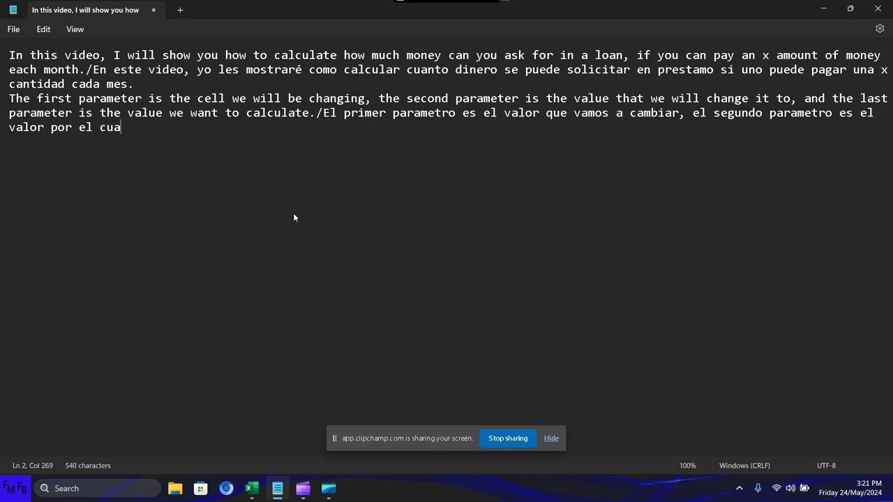
type("l cambia")
type("remos el pri")
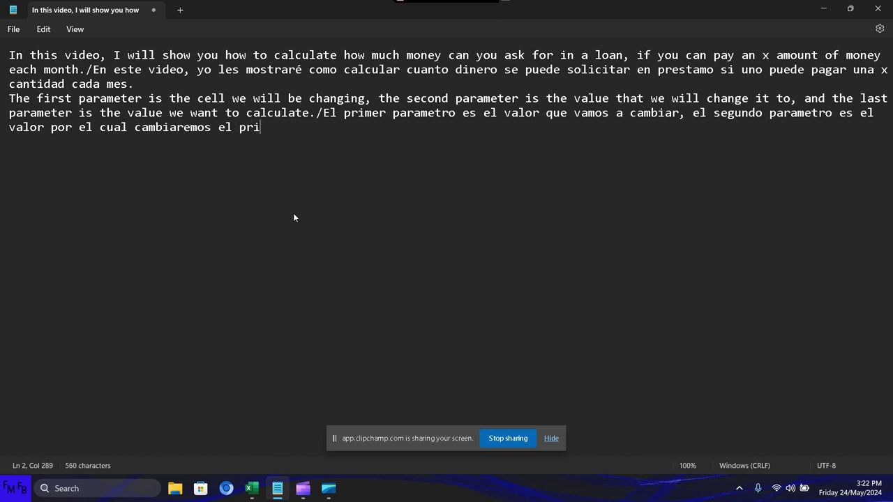
type("mer parame")
type("tro y e")
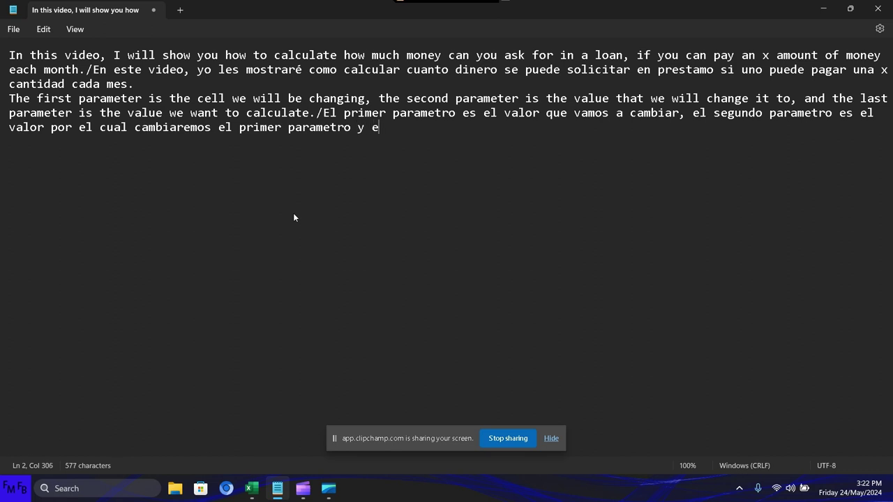
type("l u")
key("BackSpace")
type("ultimo pa")
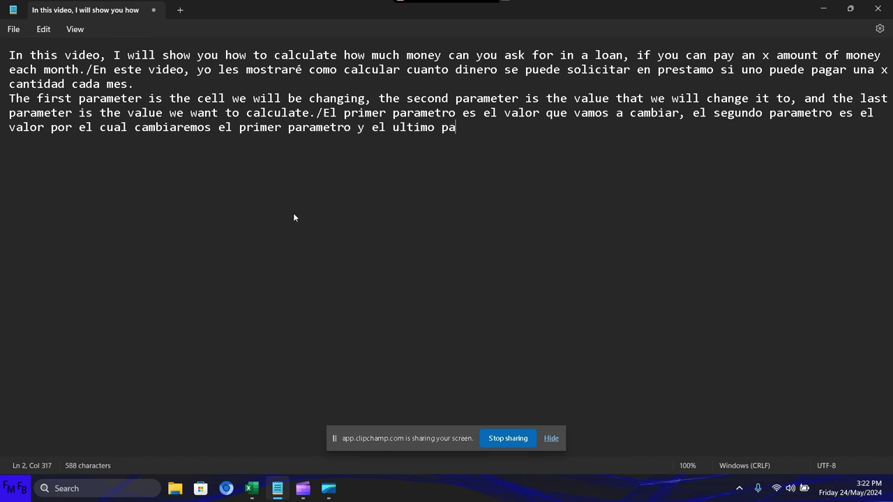
type("rametro es ")
type("el valor q")
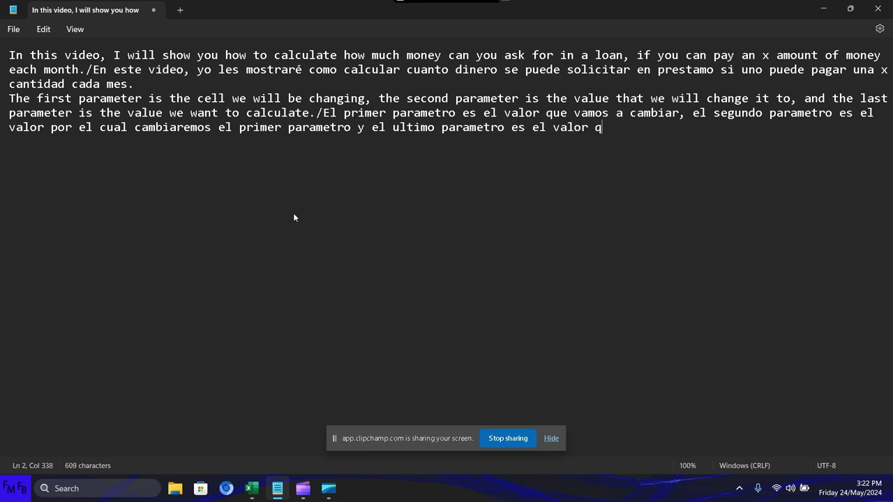
type("ue queremos ")
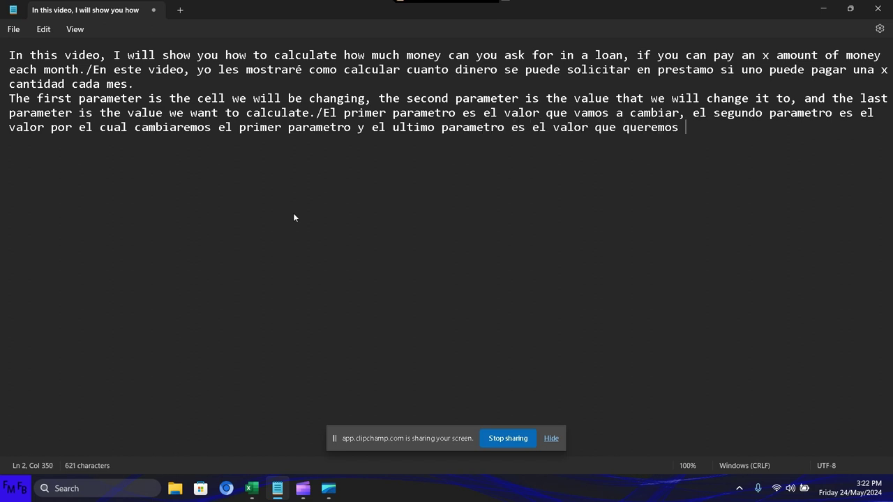
type("calcula")
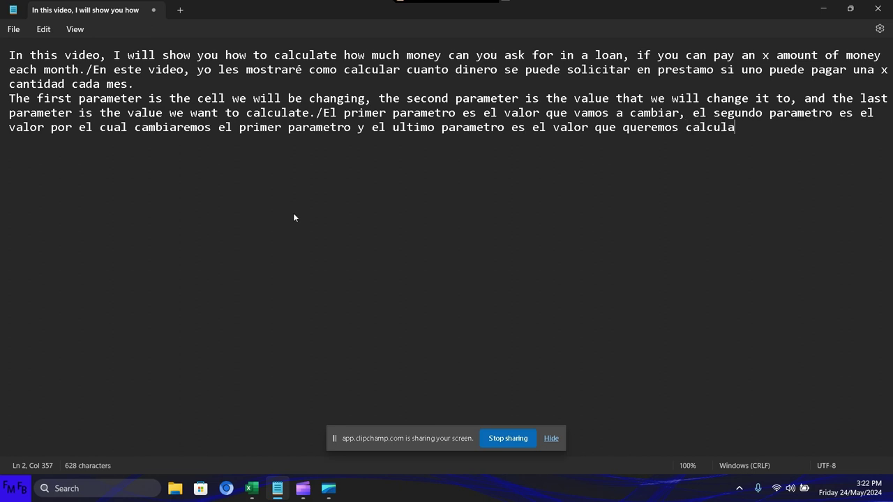
type("r.")
Step: Run Goal Seek for a 4800 payment in Excel, then discard the HNL 248,282.69 result
key("alt+Tab")
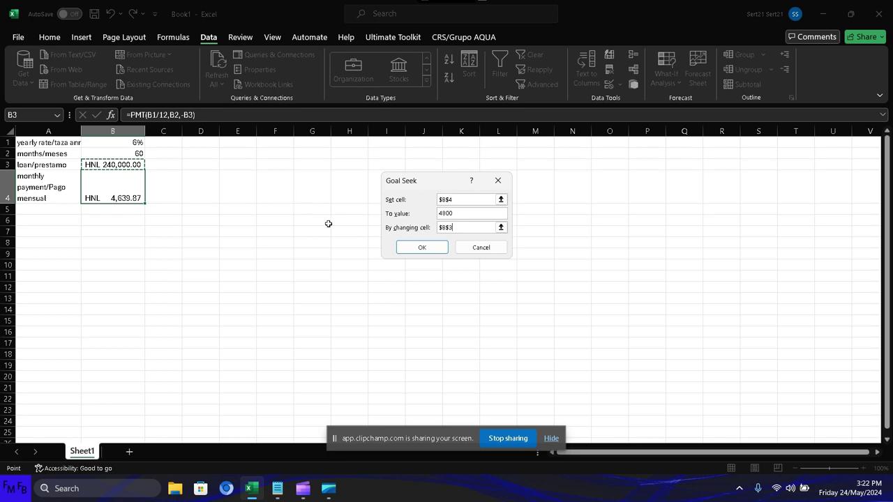
left_click(418, 250)
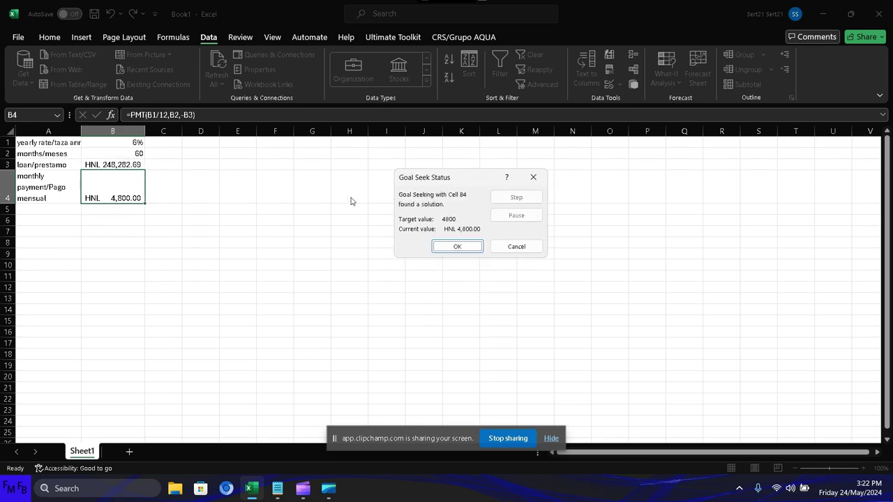
left_click(533, 177)
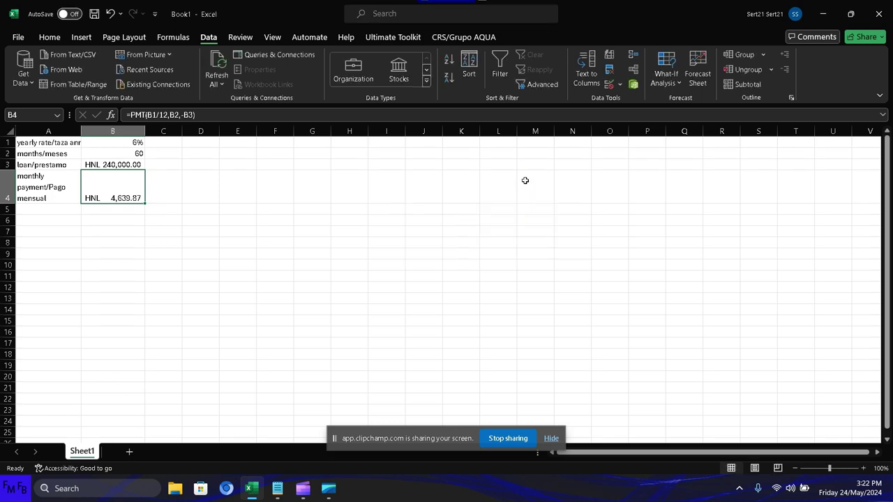
Step: Undo and redo the recent edits so B4 shows the payment as $4,639.87
left_click(129, 164)
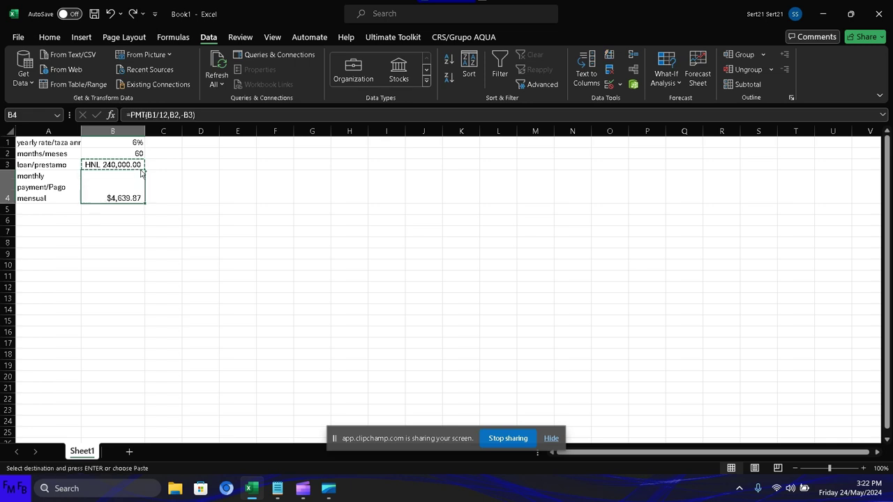
key("ctrl+z")
key("ctrl+z")
key("ctrl+z")
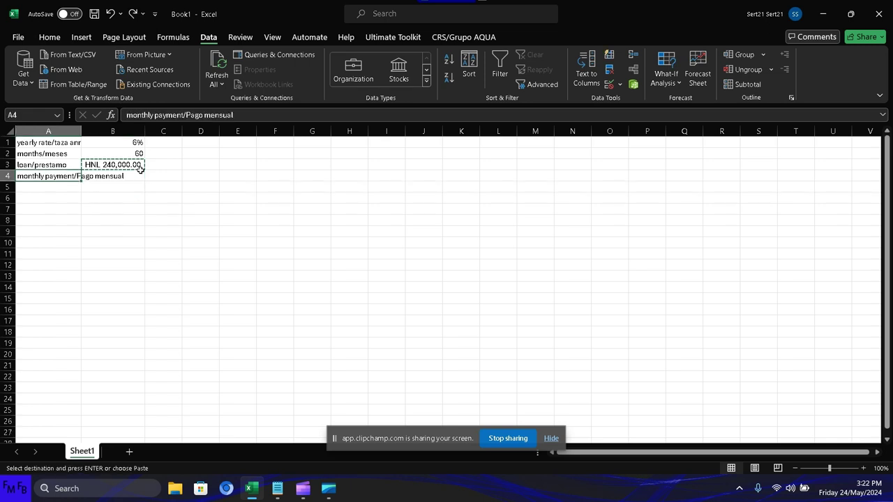
key("ctrl+z")
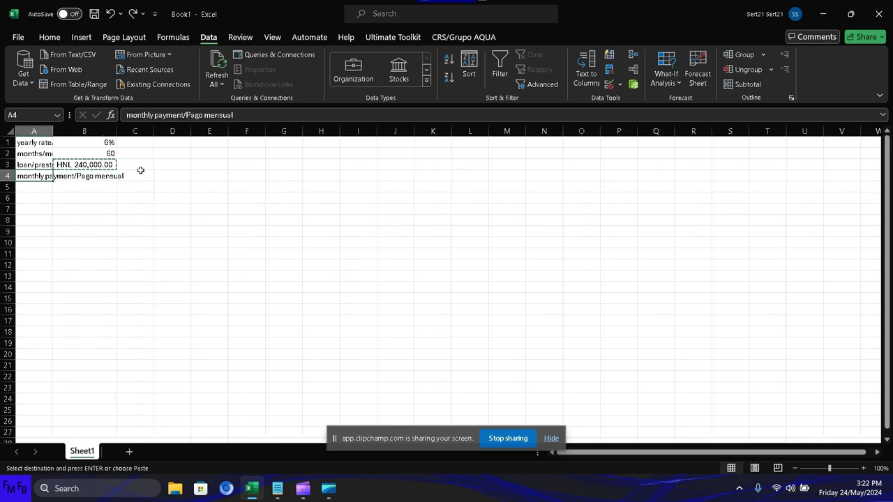
left_click(106, 178)
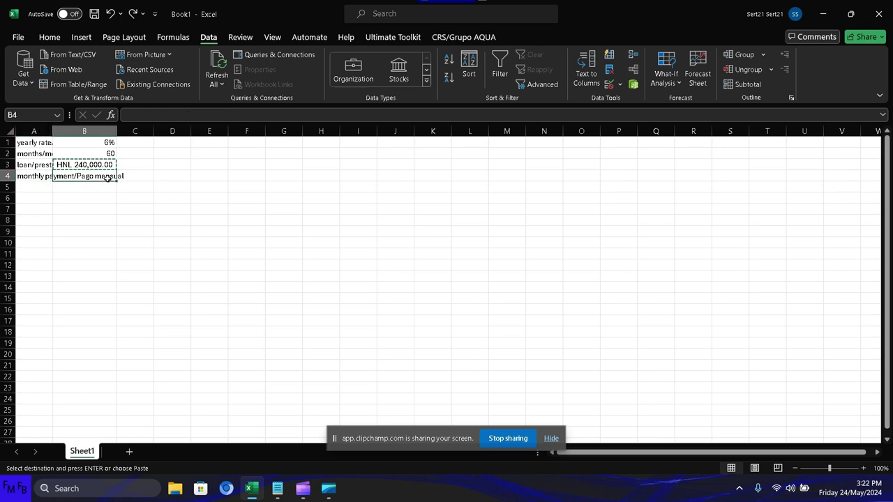
key("ctrl+y")
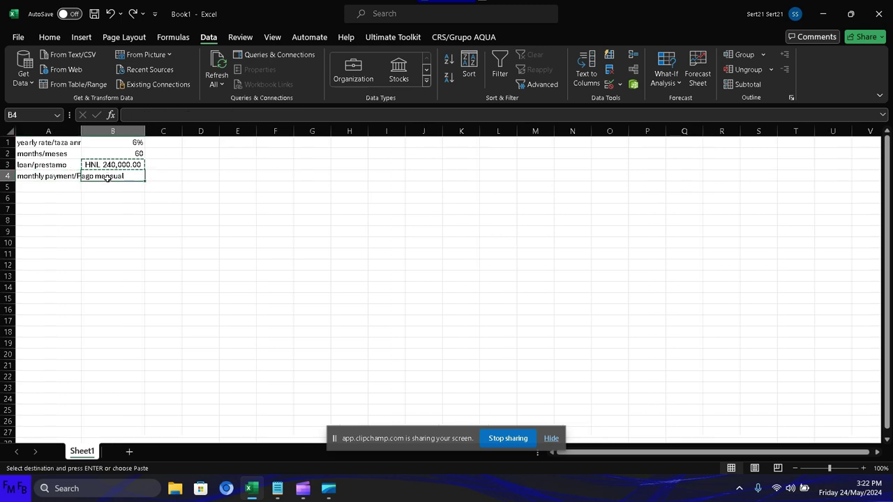
key("ctrl+y")
key("ctrl+y")
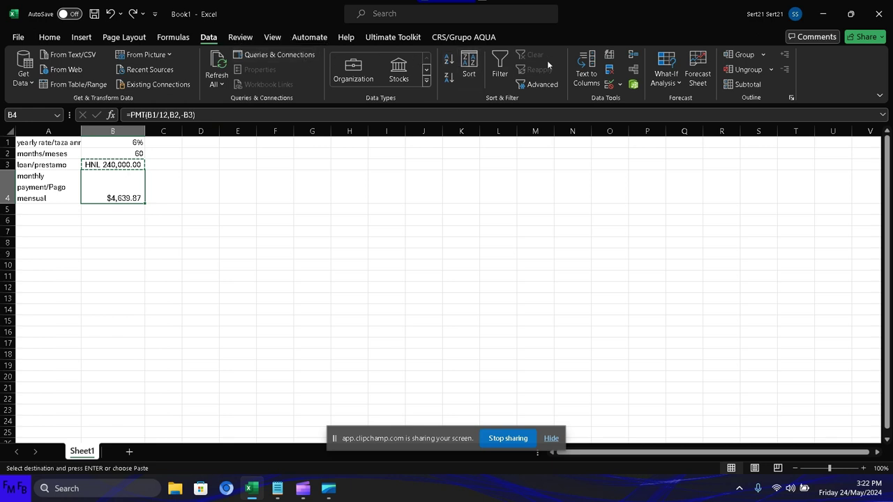
left_click(618, 87)
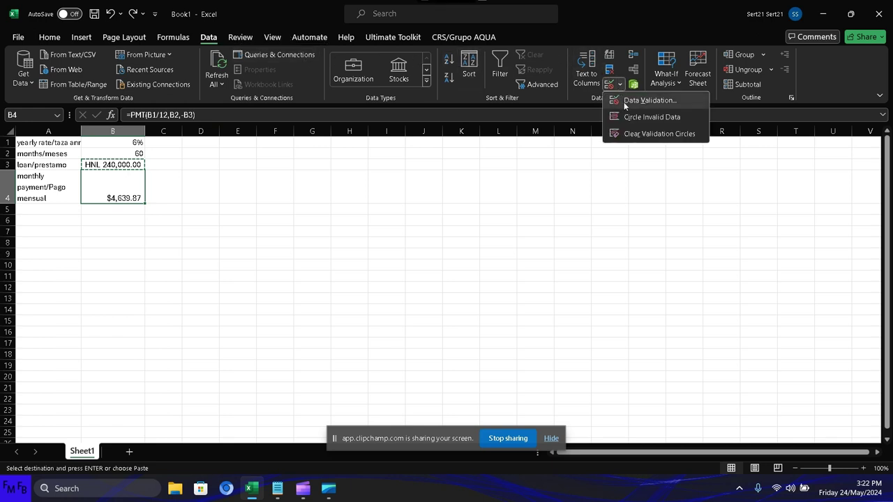
left_click(666, 78)
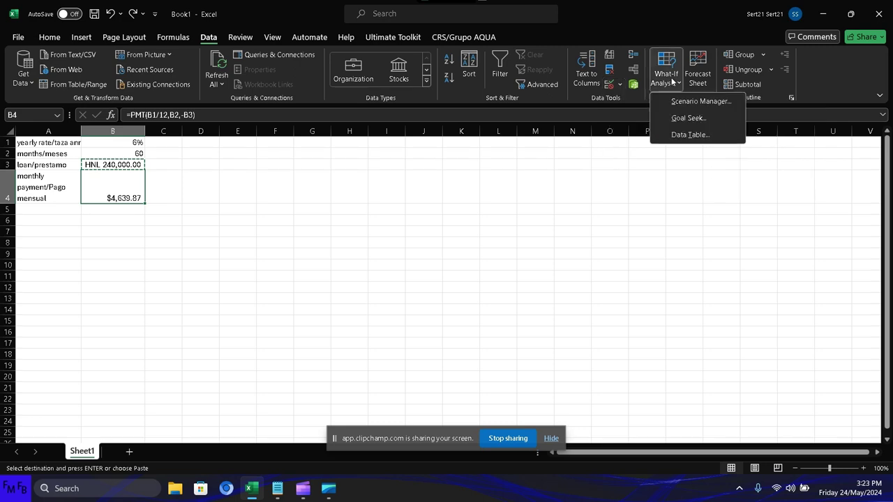
left_click(674, 118)
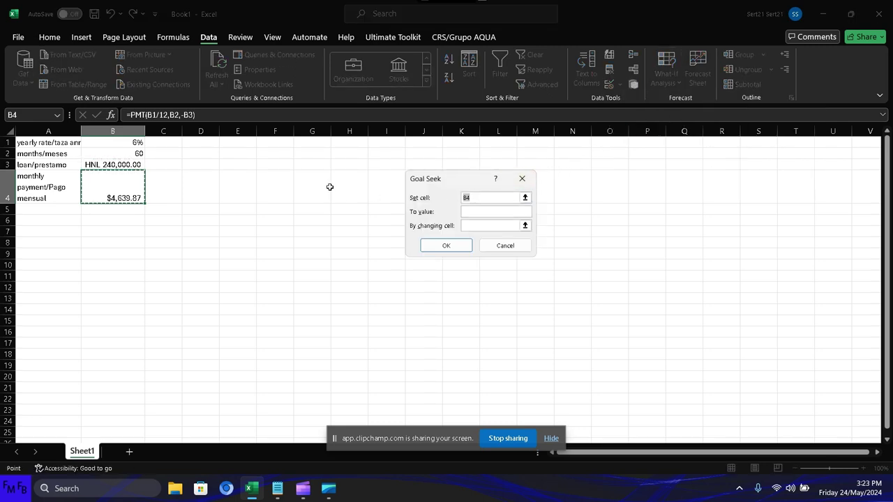
key("BackSpace")
left_click(118, 193)
key("Tab")
type("5000")
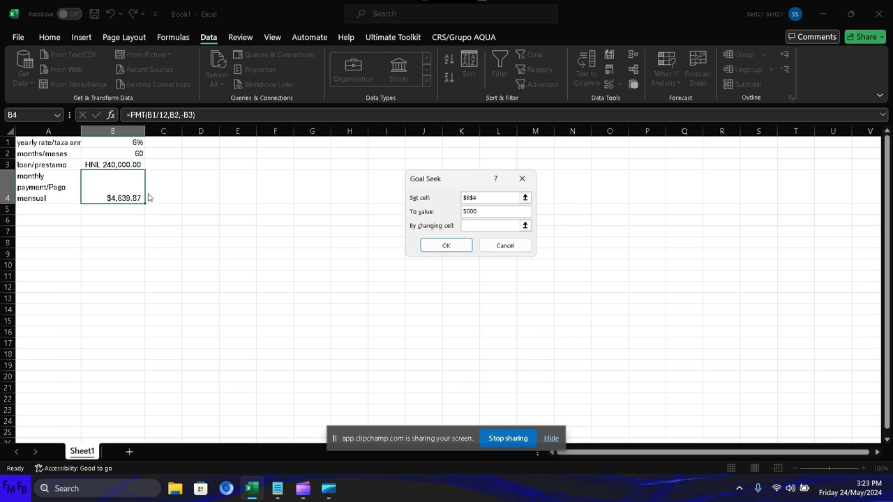
key("Tab")
left_click(126, 165)
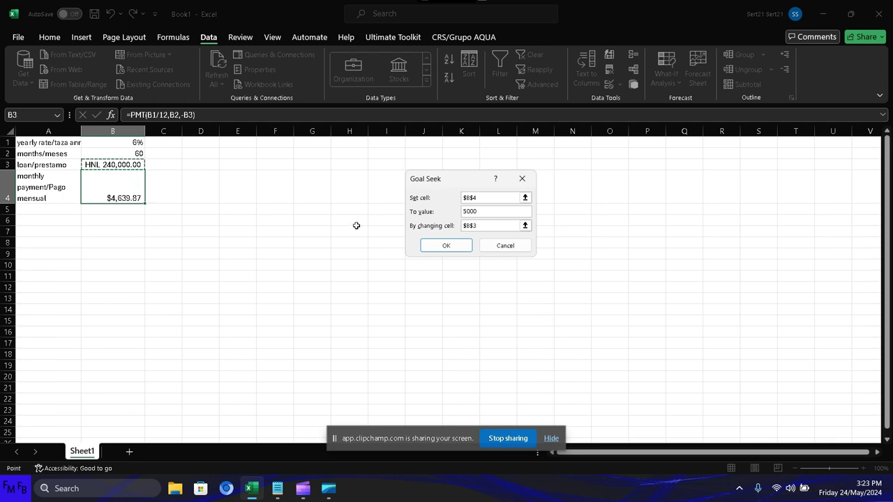
left_click(460, 249)
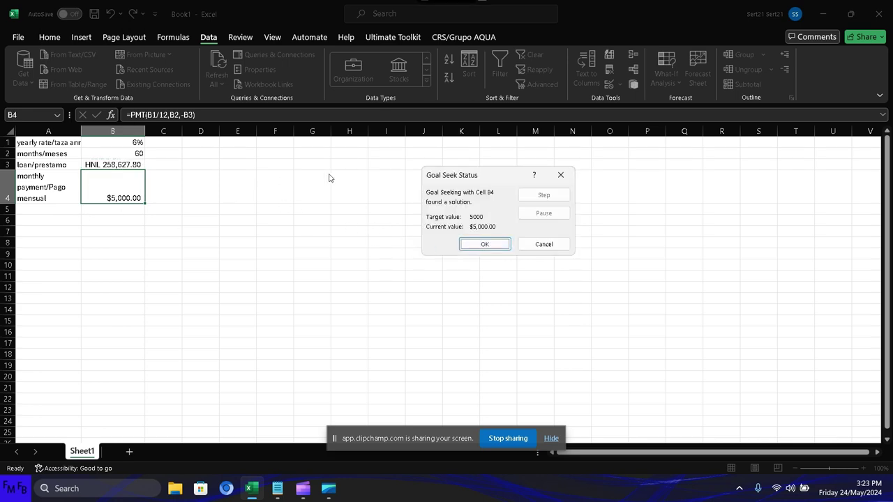
left_click(560, 175)
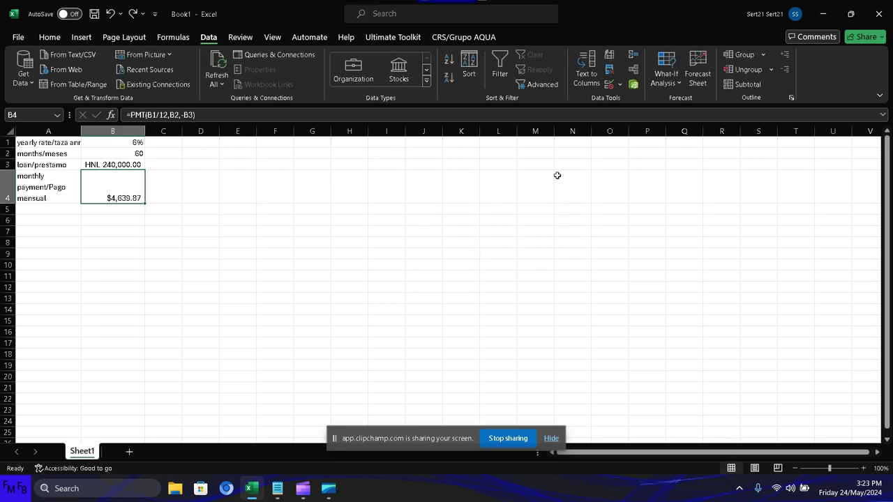